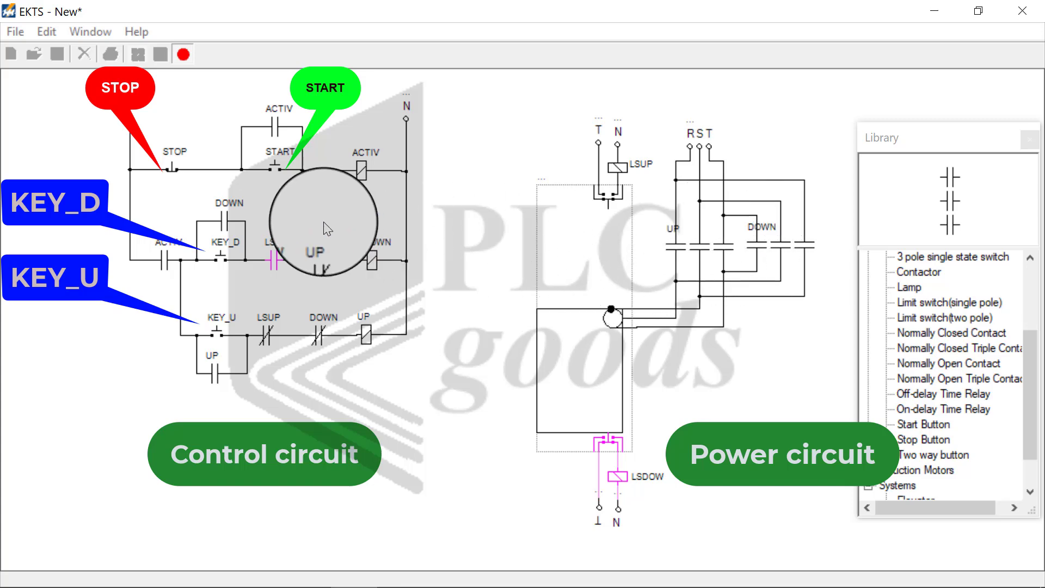
- Latch ACTIV with START, then press and release KEY_D while the car rests at the lower floor
left_click(275, 176)
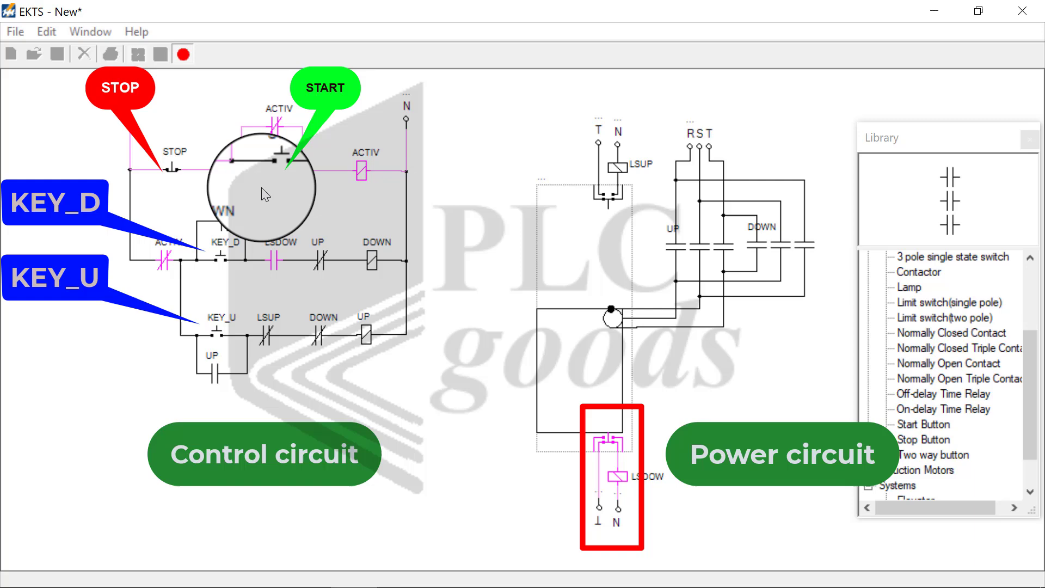
left_click(223, 269)
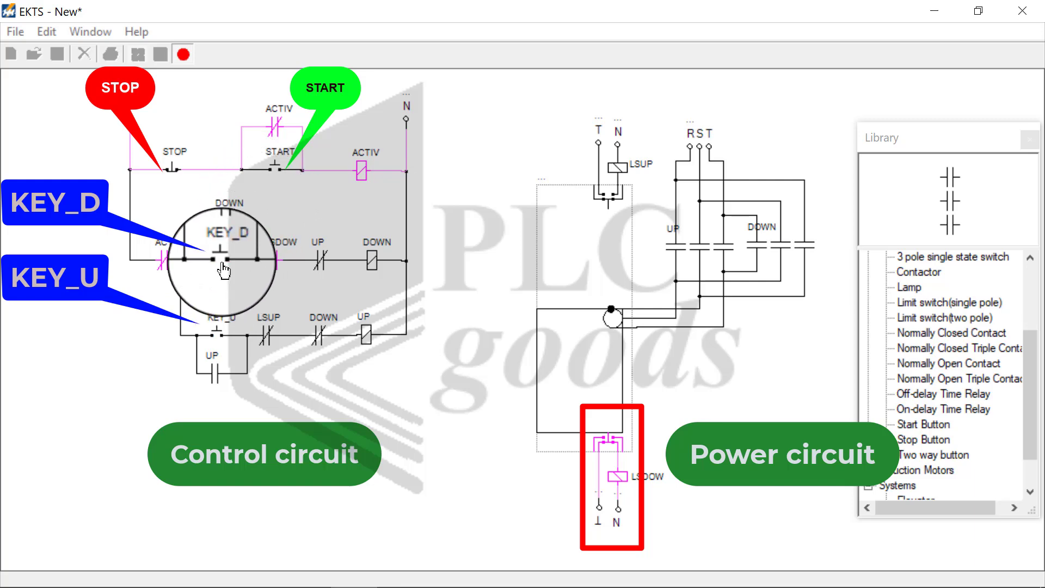
left_click(222, 269)
left_click(223, 269)
left_click(223, 270)
- Raise the car to LSUP with KEY_U, then lower it back to LSDOW with KEY_D
left_click(217, 338)
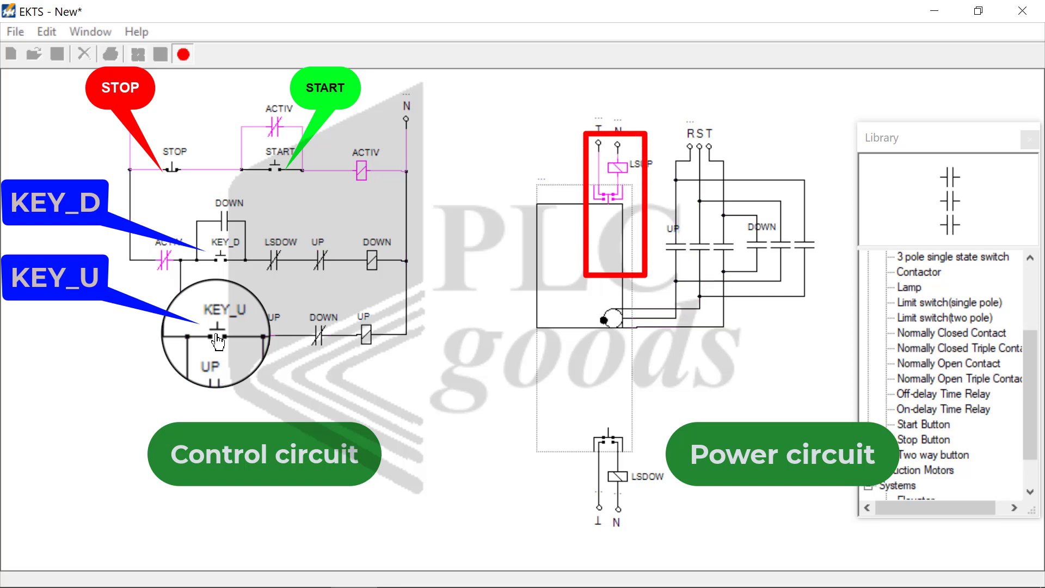
left_click(221, 270)
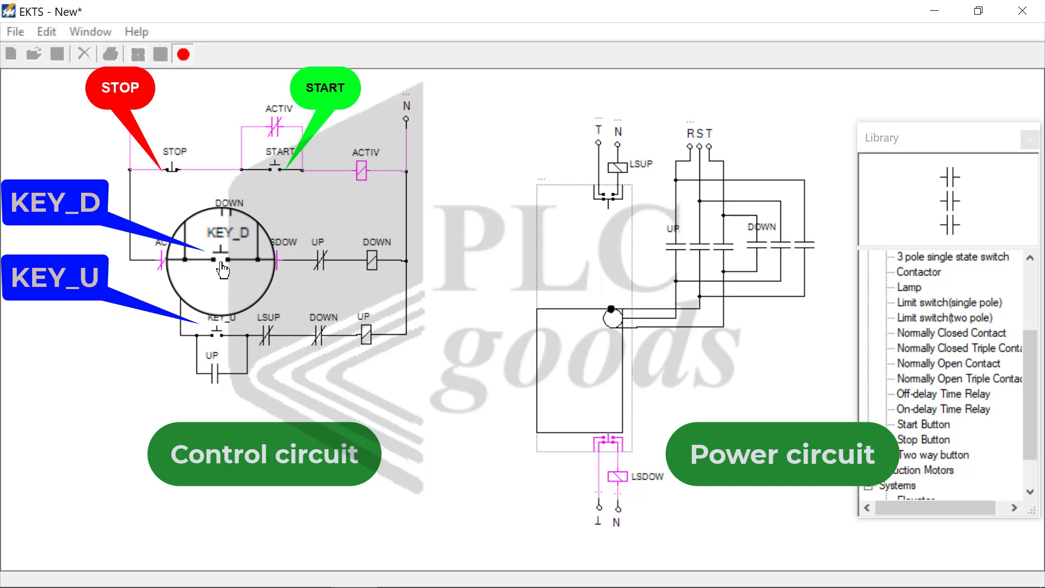
- Stop and restart the circuit, send the car up with KEY_U, then reverse it with KEY_D
left_click(177, 181)
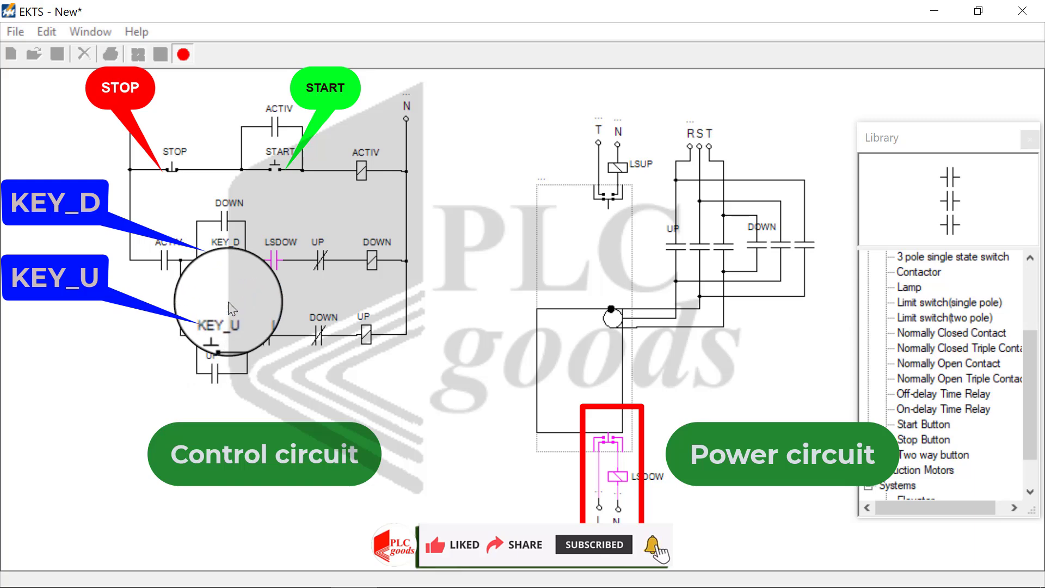
left_click(276, 176)
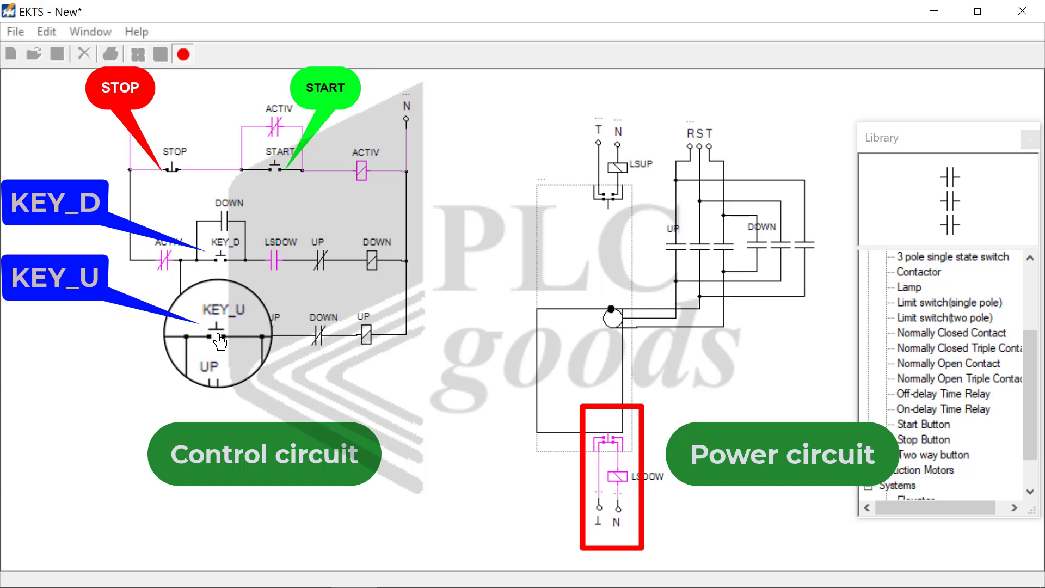
left_click(219, 338)
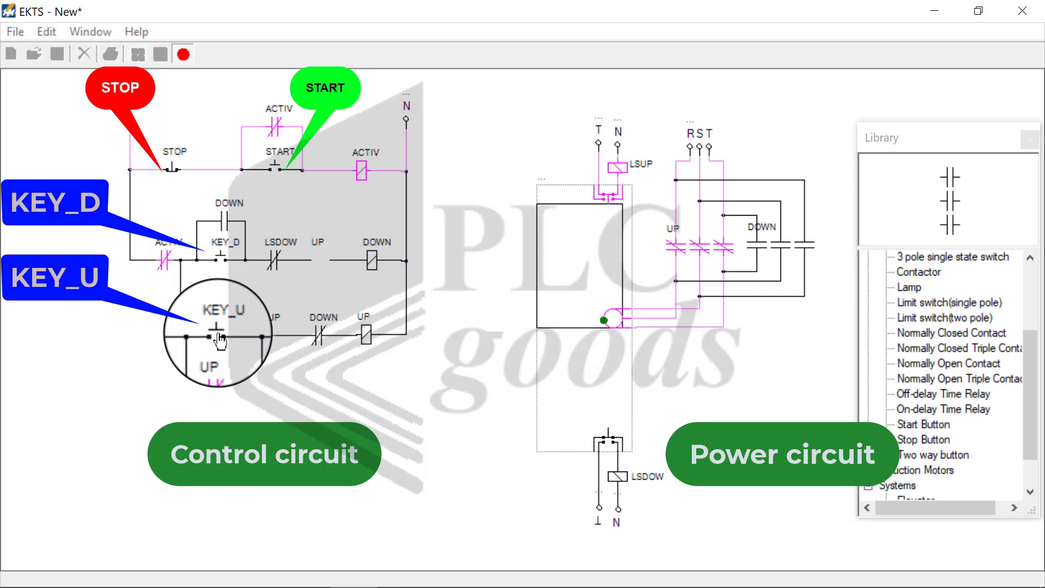
left_click(220, 265)
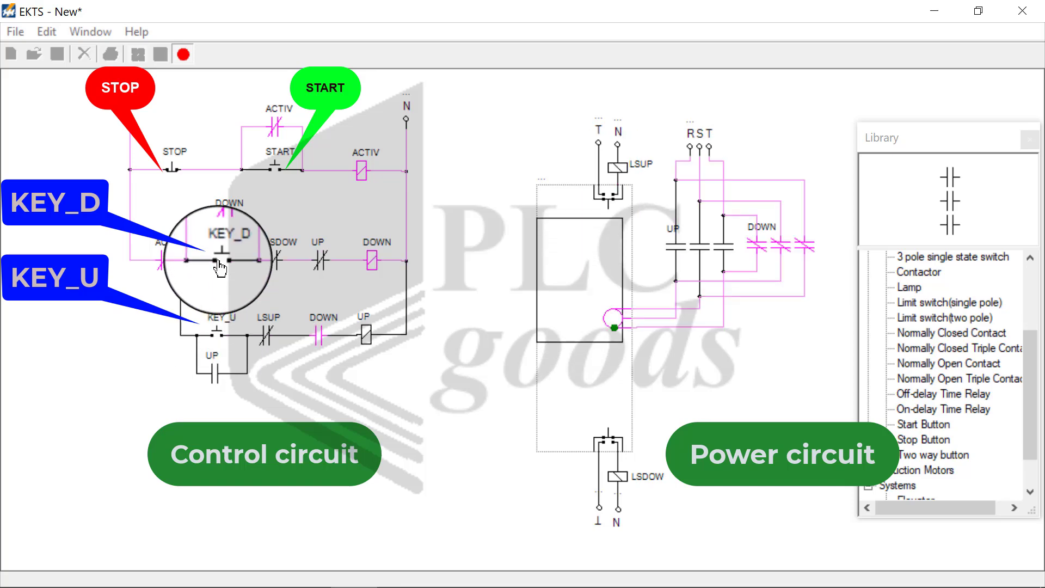